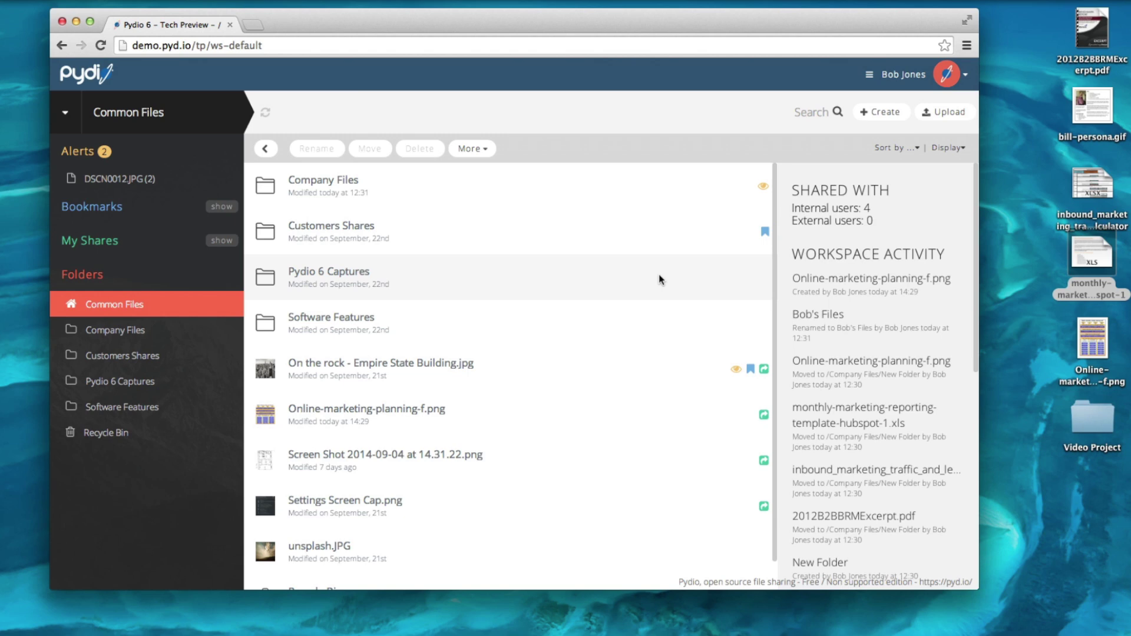
Generate a public link for the Pydio 6 Captures folder using the Standard layout.
{"action": "left_click", "coordinate": [659, 274]}
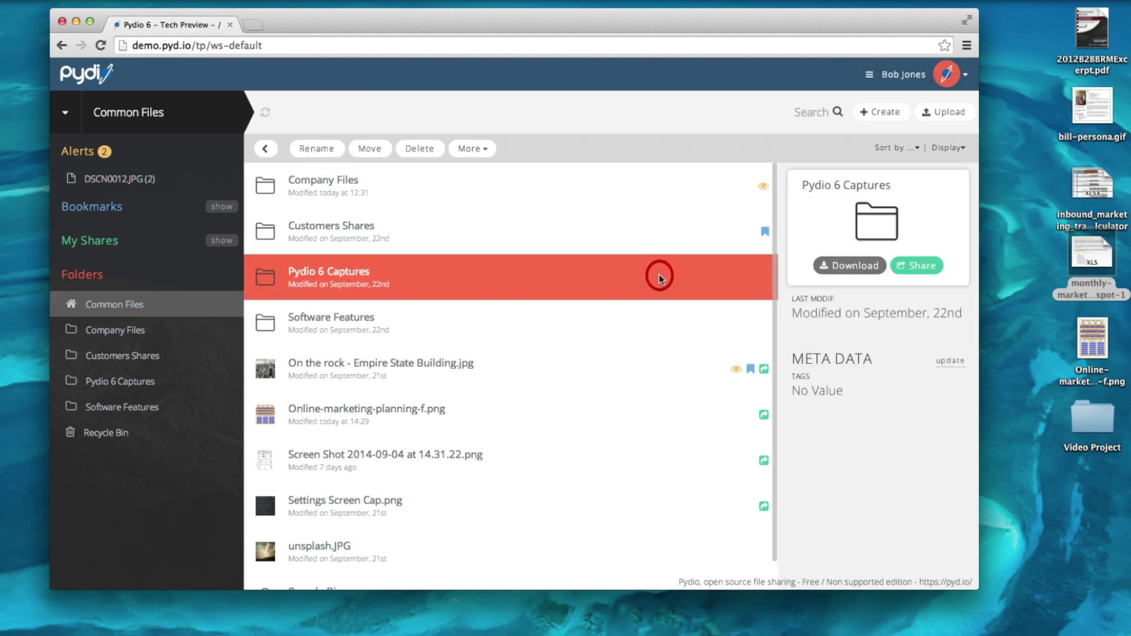
{"action": "left_click", "coordinate": [928, 273]}
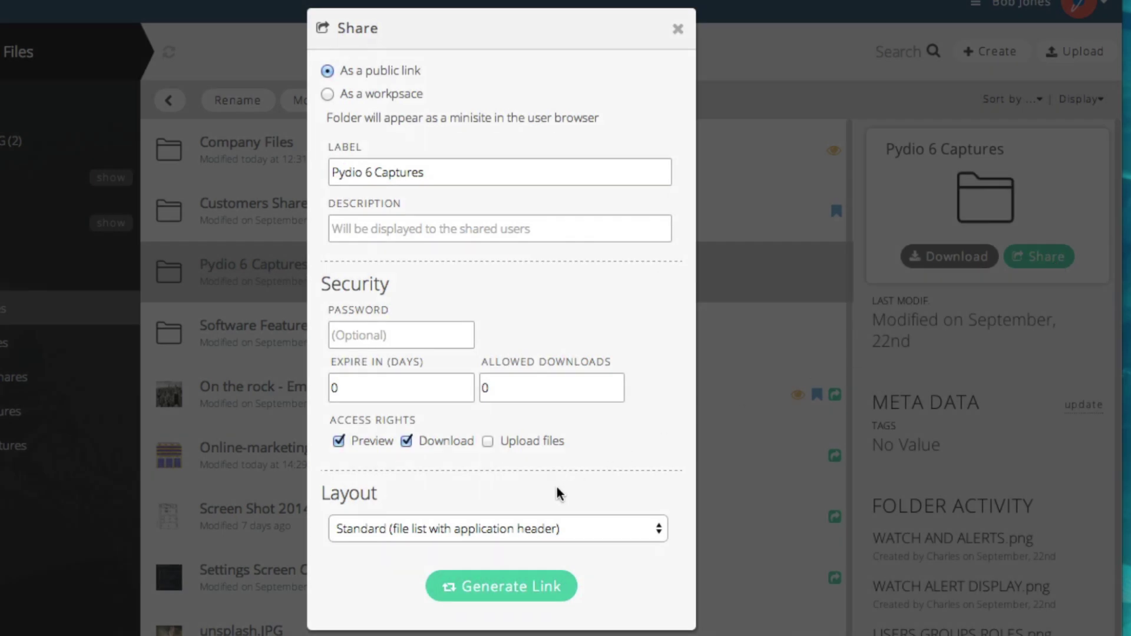
{"action": "left_click", "coordinate": [545, 528]}
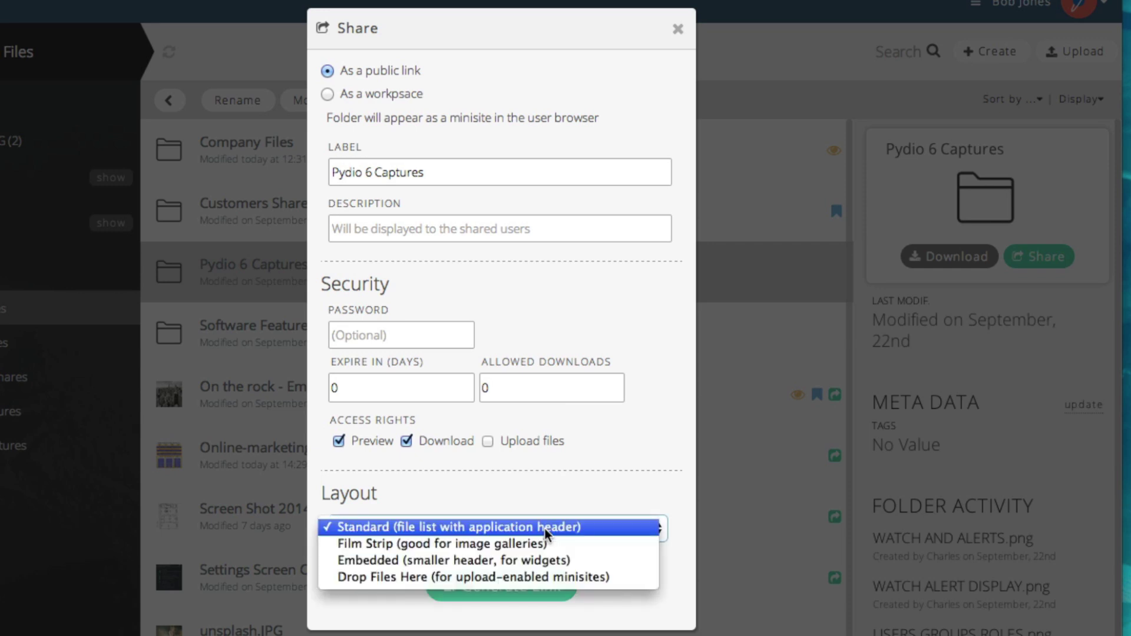
{"action": "left_click", "coordinate": [545, 530]}
{"action": "left_click", "coordinate": [545, 596]}
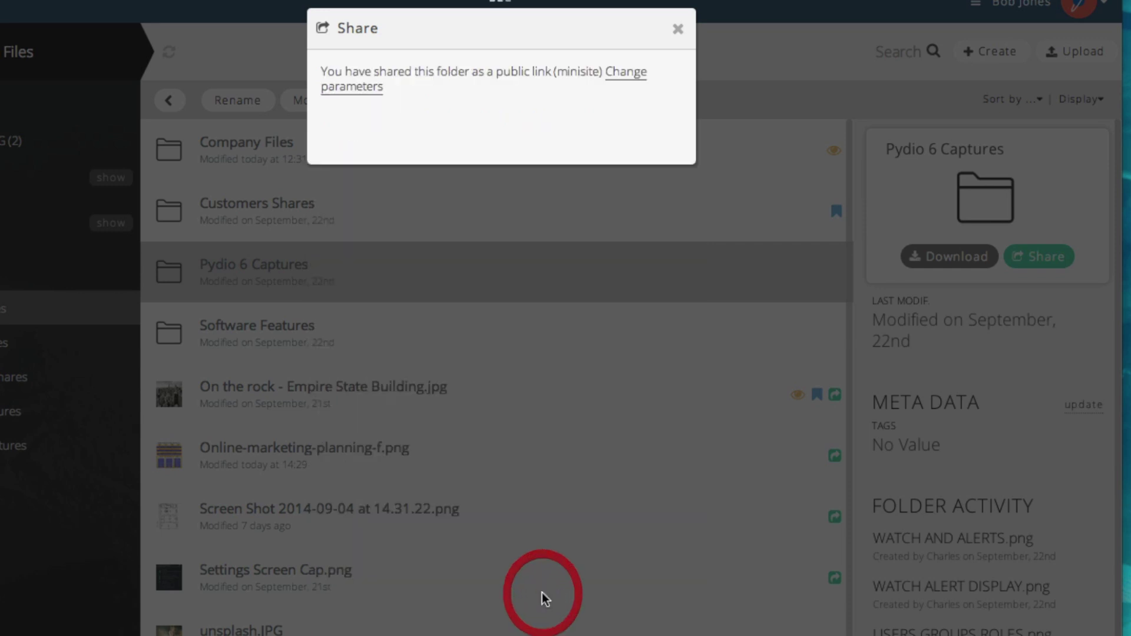
Open the public link's minisite in a new tab and download all files as Files.zip.
{"action": "left_click", "coordinate": [543, 312]}
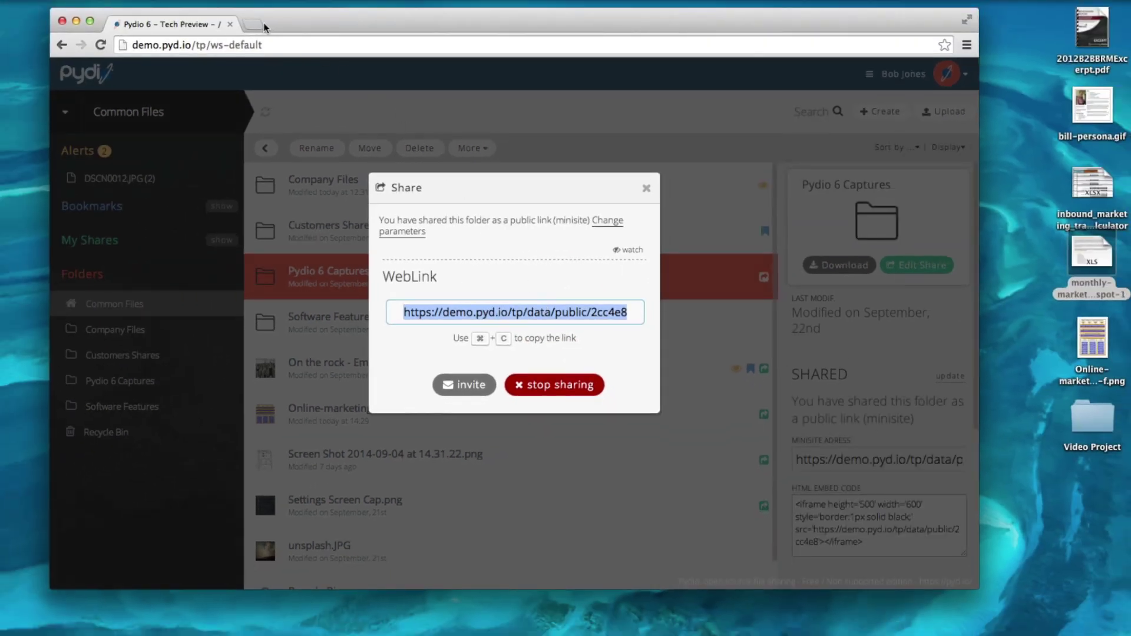
{"action": "left_click", "coordinate": [263, 26]}
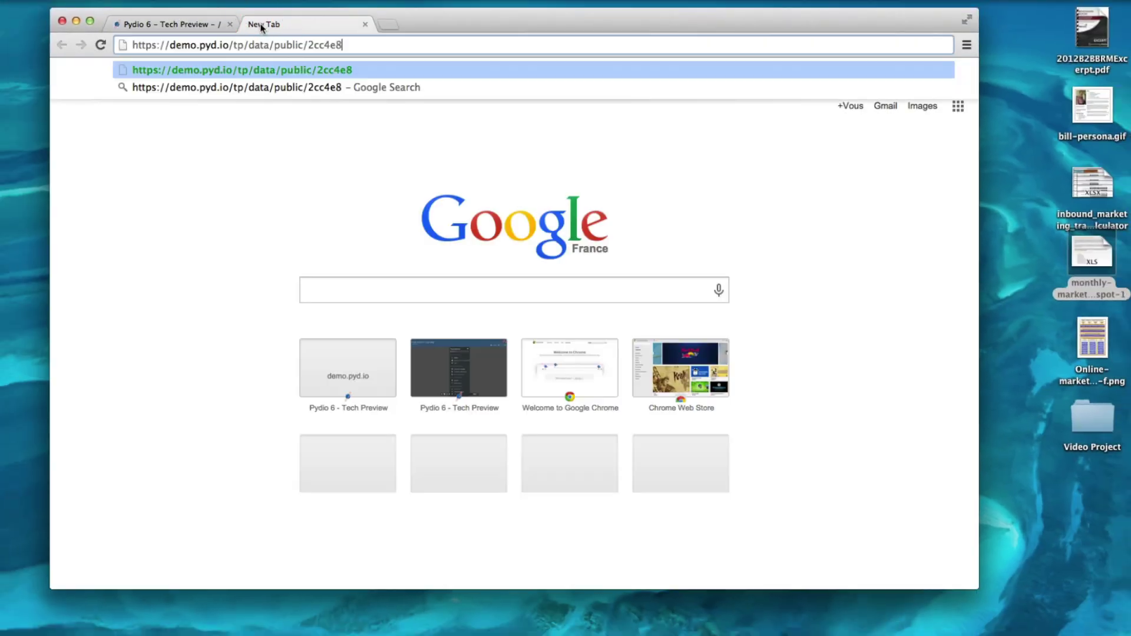
{"action": "key", "text": "Return"}
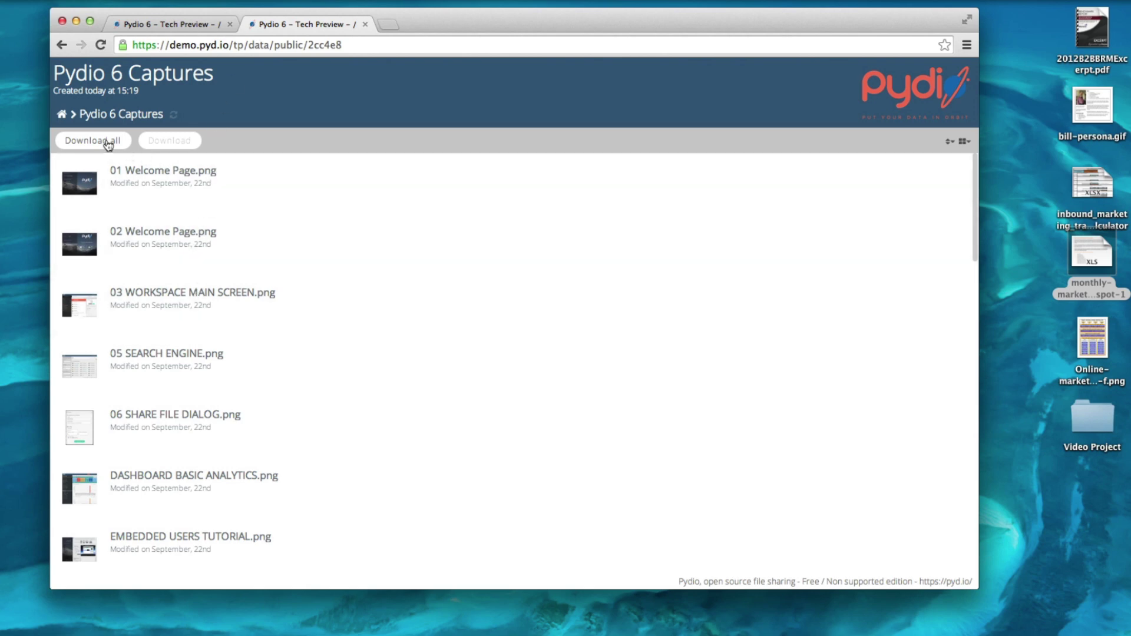
{"action": "left_click", "coordinate": [108, 145]}
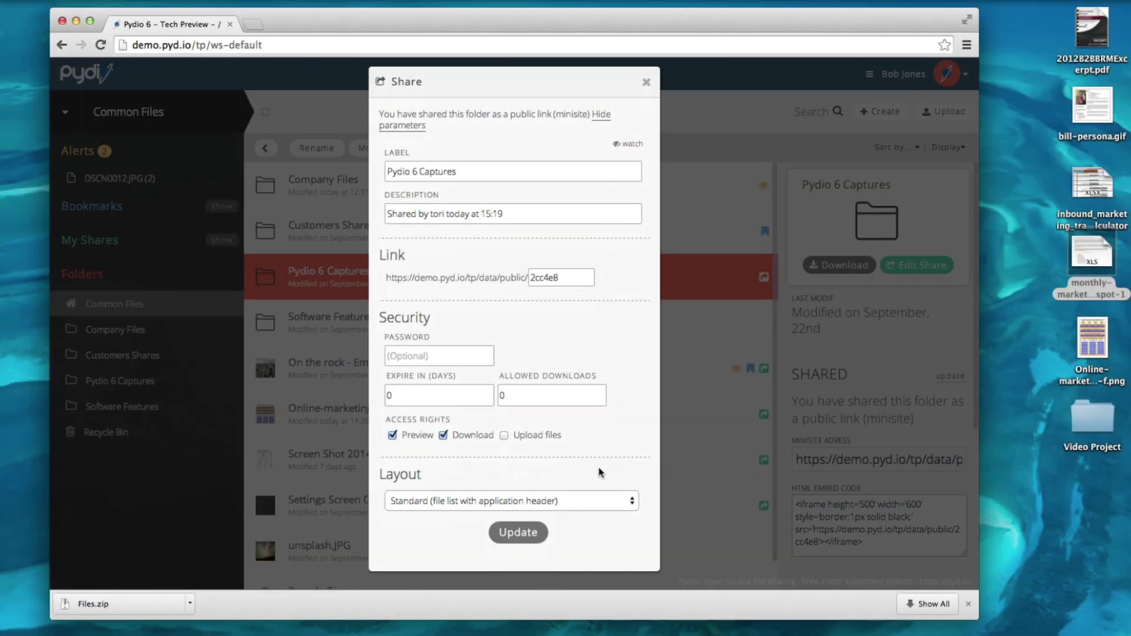
Switch the link to the Film Strip layout and browse its minisite slideshow.
{"action": "left_click", "coordinate": [589, 505]}
{"action": "left_click", "coordinate": [560, 511]}
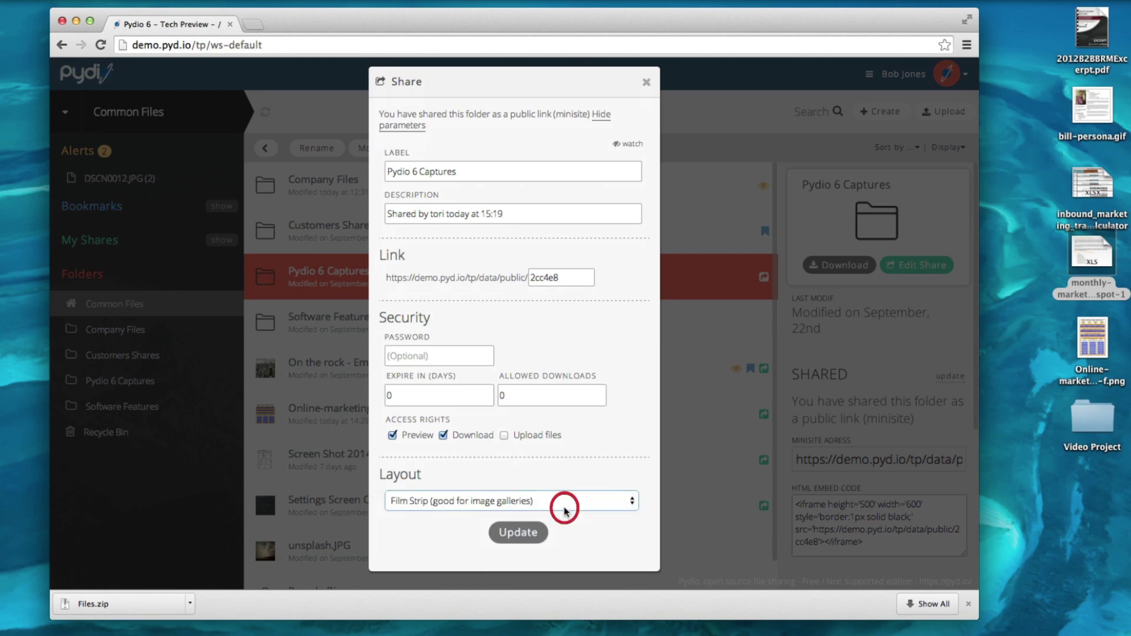
{"action": "left_click", "coordinate": [525, 531]}
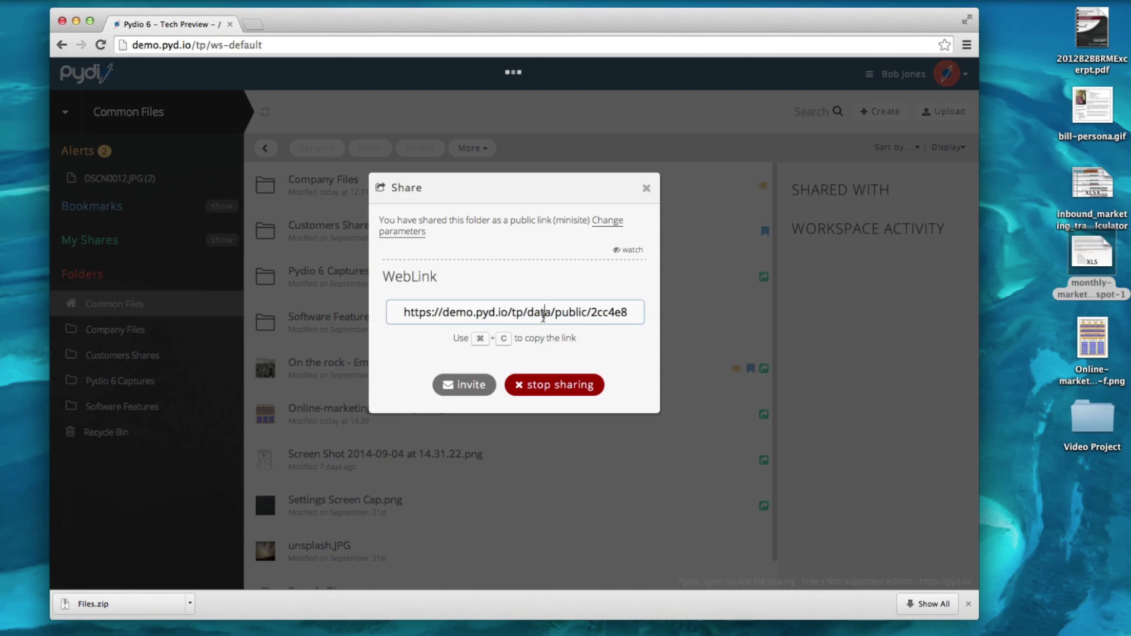
{"action": "left_click", "coordinate": [542, 317]}
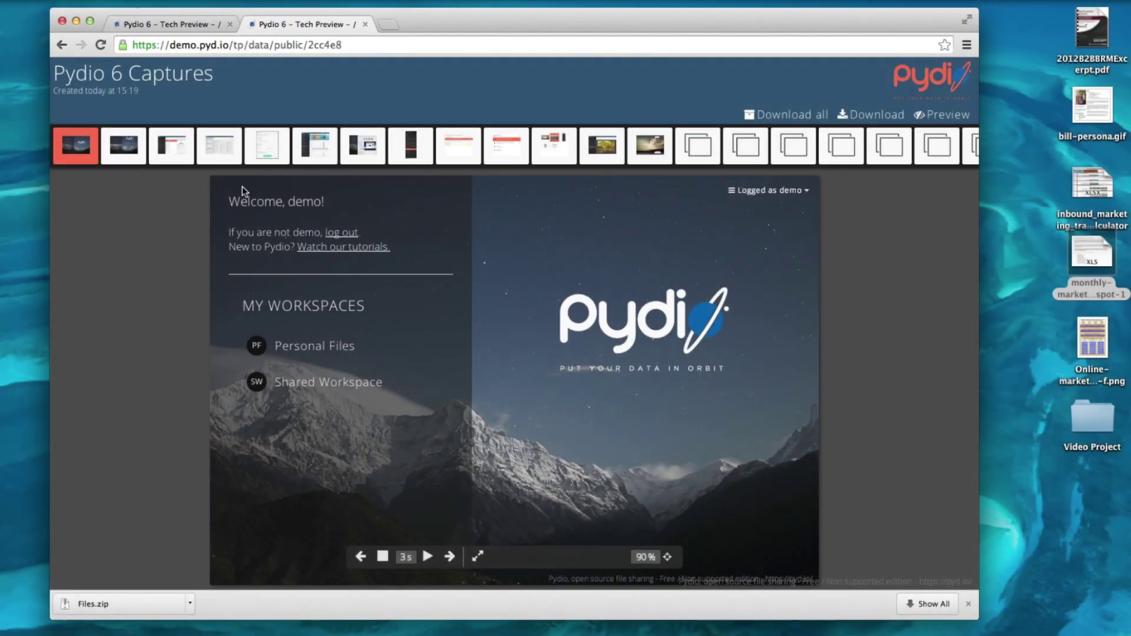
{"action": "left_click", "coordinate": [428, 557]}
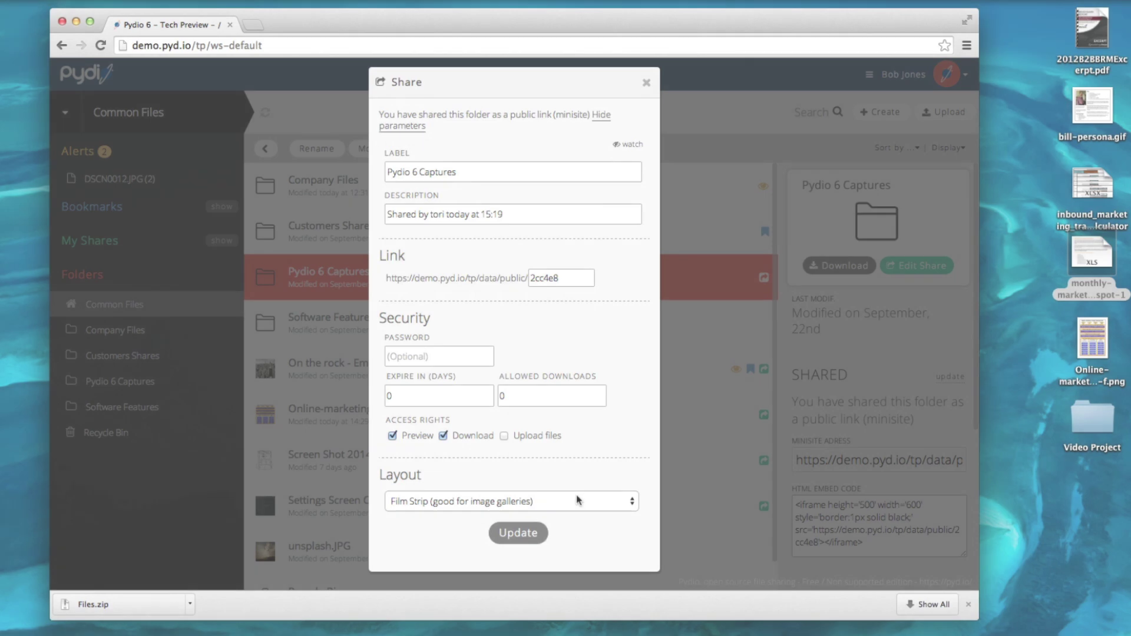
Update the link to the Embedded layout, then close the minisite preview tab.
{"action": "left_click", "coordinate": [575, 501]}
{"action": "left_click", "coordinate": [574, 512]}
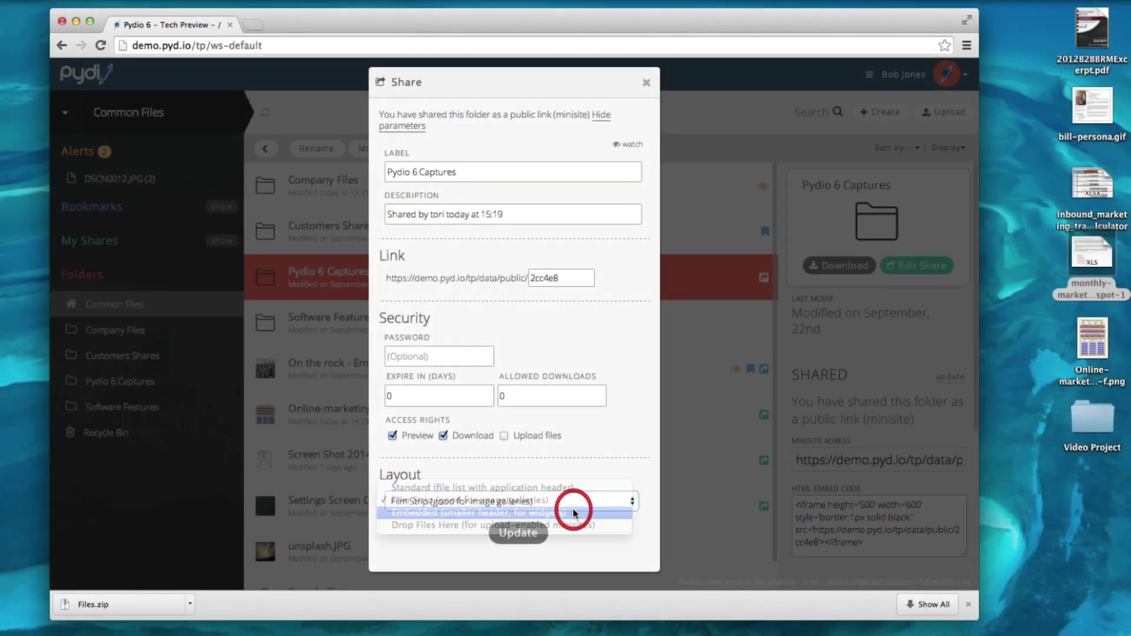
{"action": "left_click", "coordinate": [518, 532]}
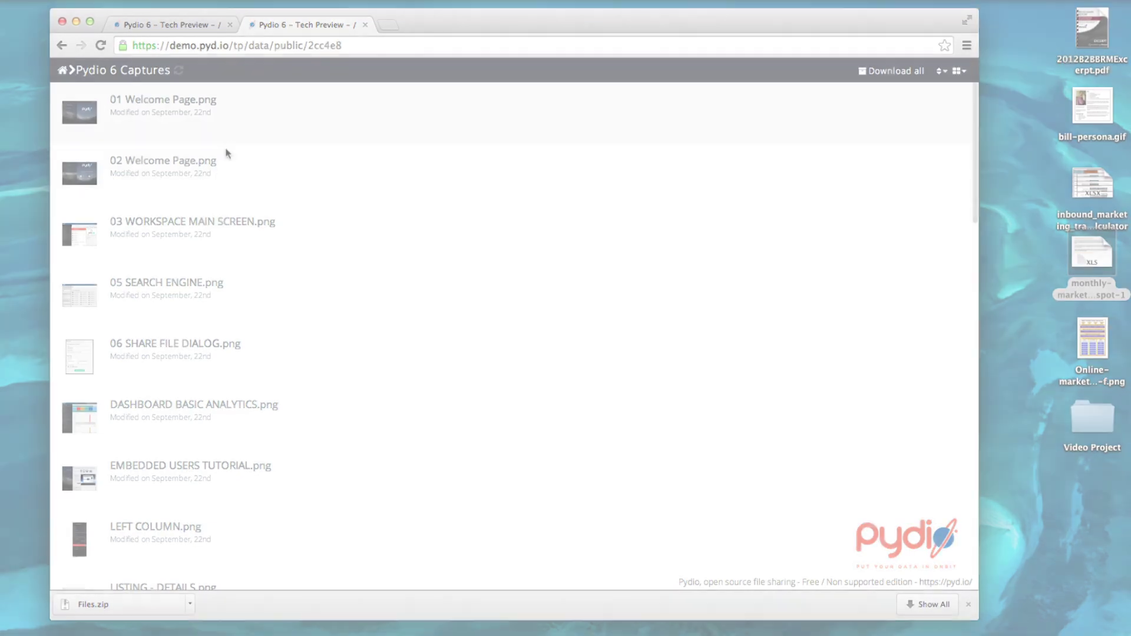
{"action": "key", "text": "super+w"}
{"action": "left_click", "coordinate": [555, 501]}
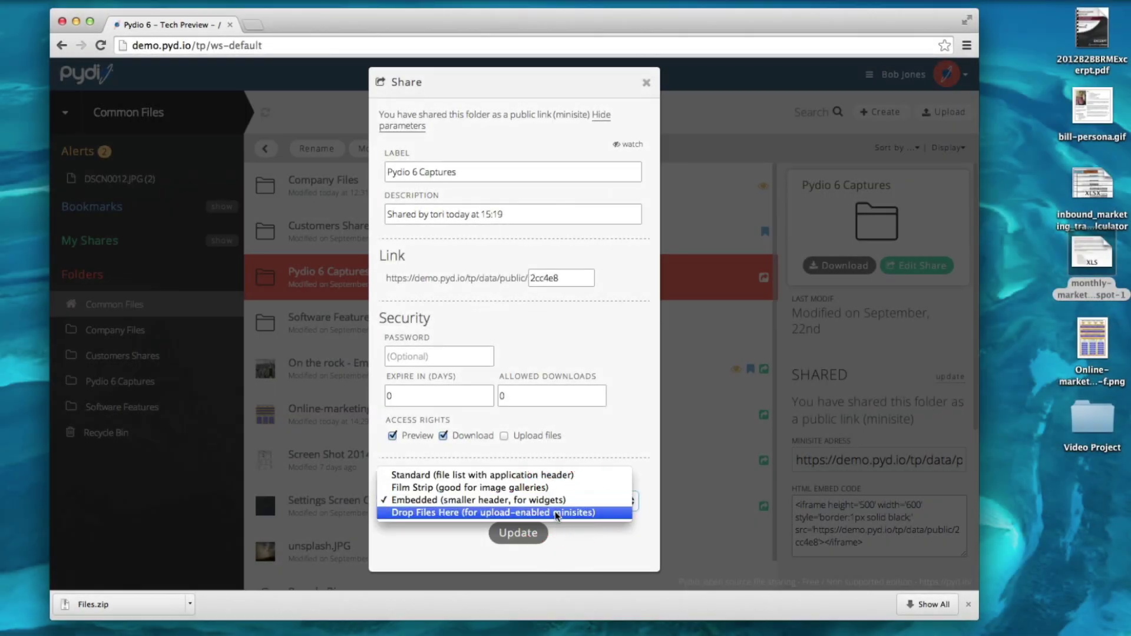
Choose Drop Files Here, enable Upload files, and disable Download and Preview.
{"action": "left_click", "coordinate": [557, 515]}
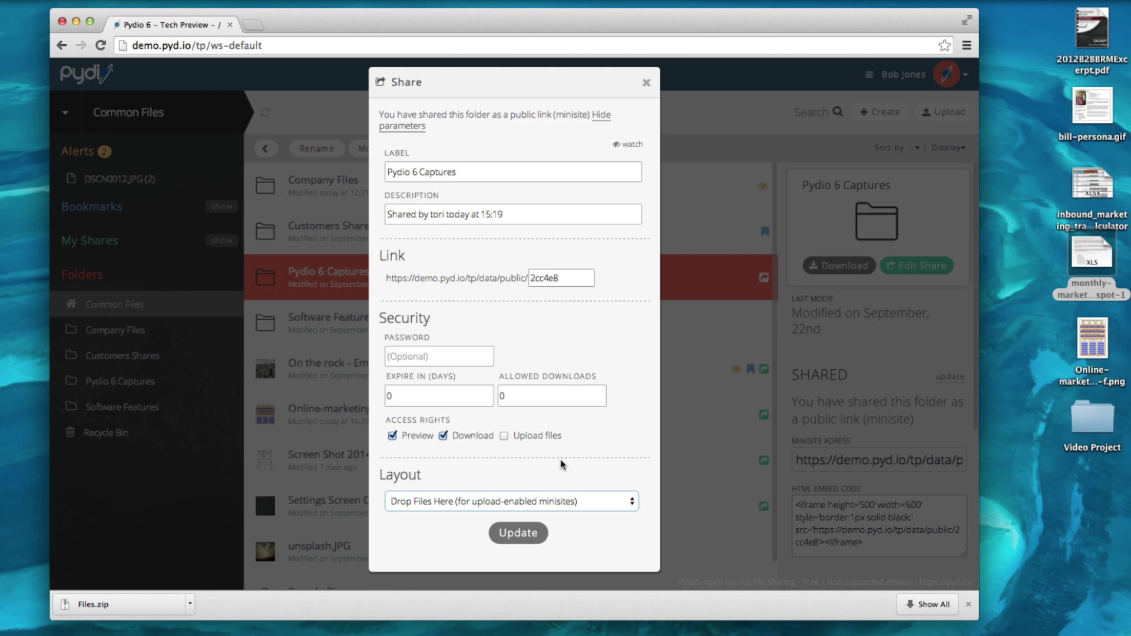
{"action": "left_click", "coordinate": [504, 436]}
{"action": "left_click", "coordinate": [443, 437]}
{"action": "left_click", "coordinate": [392, 436]}
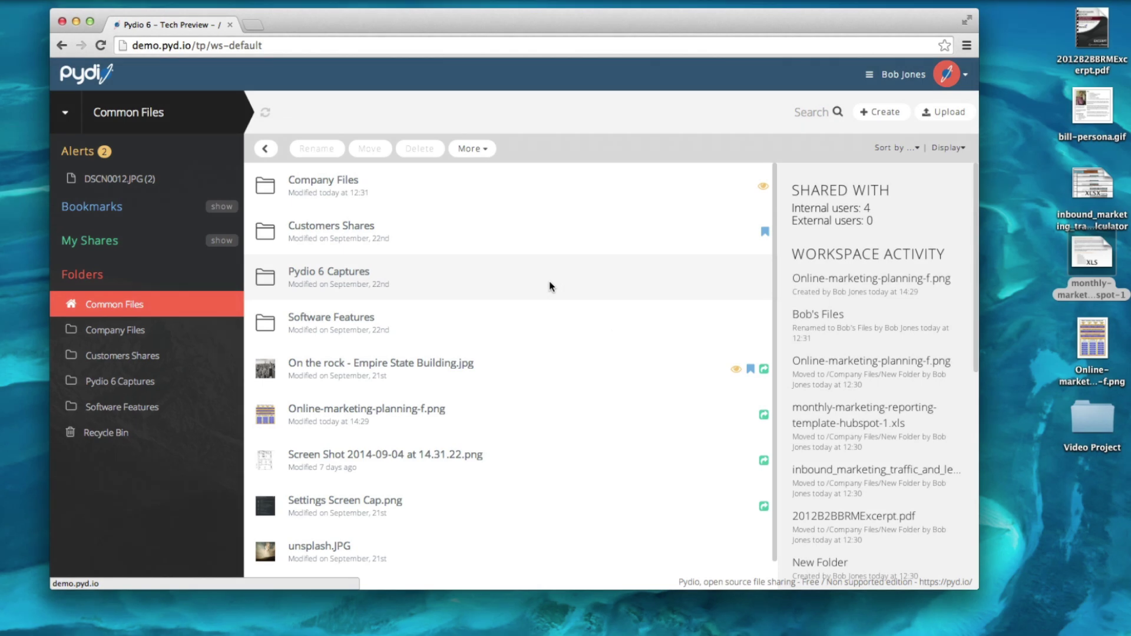
Start sharing the Pydio 6 Captures folder as a workspace.
{"action": "left_click", "coordinate": [549, 282]}
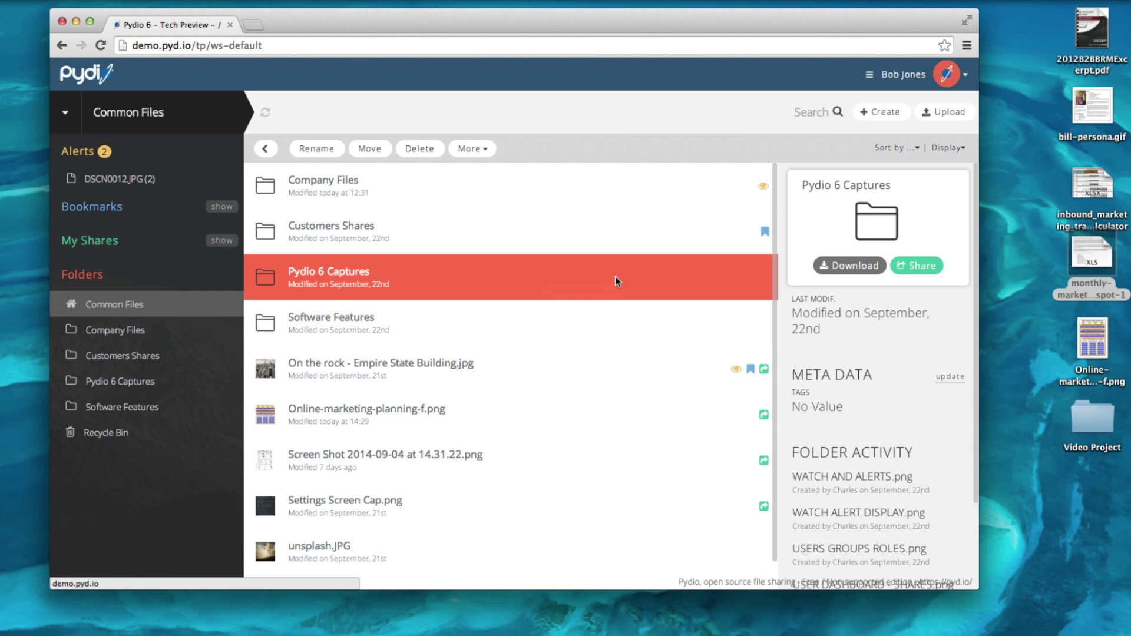
{"action": "left_click", "coordinate": [919, 265]}
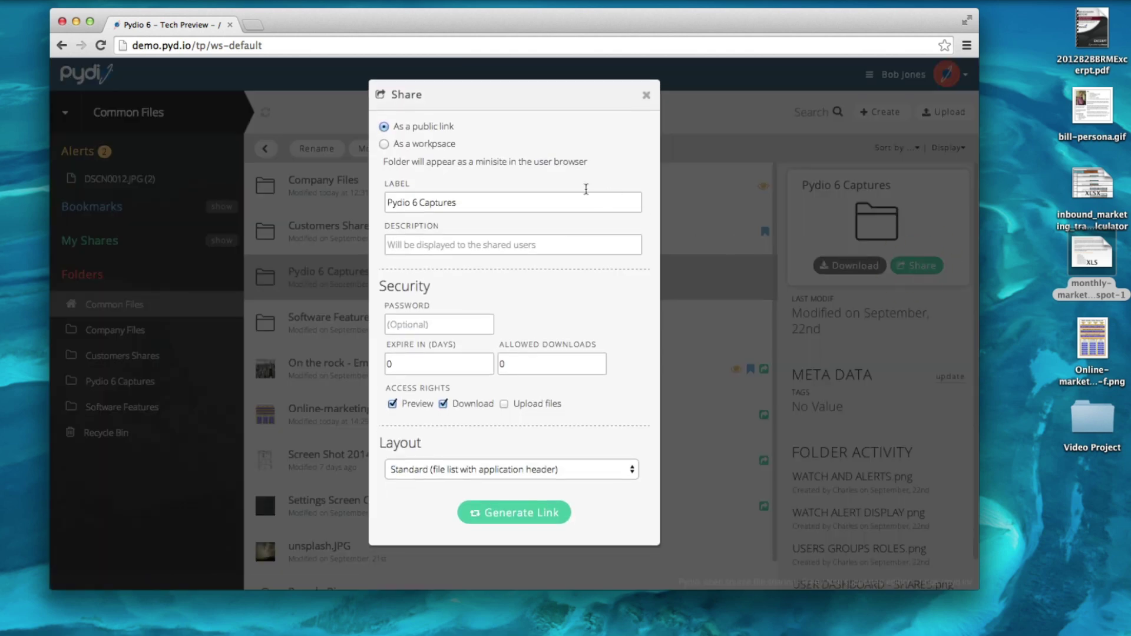
{"action": "left_click", "coordinate": [383, 145]}
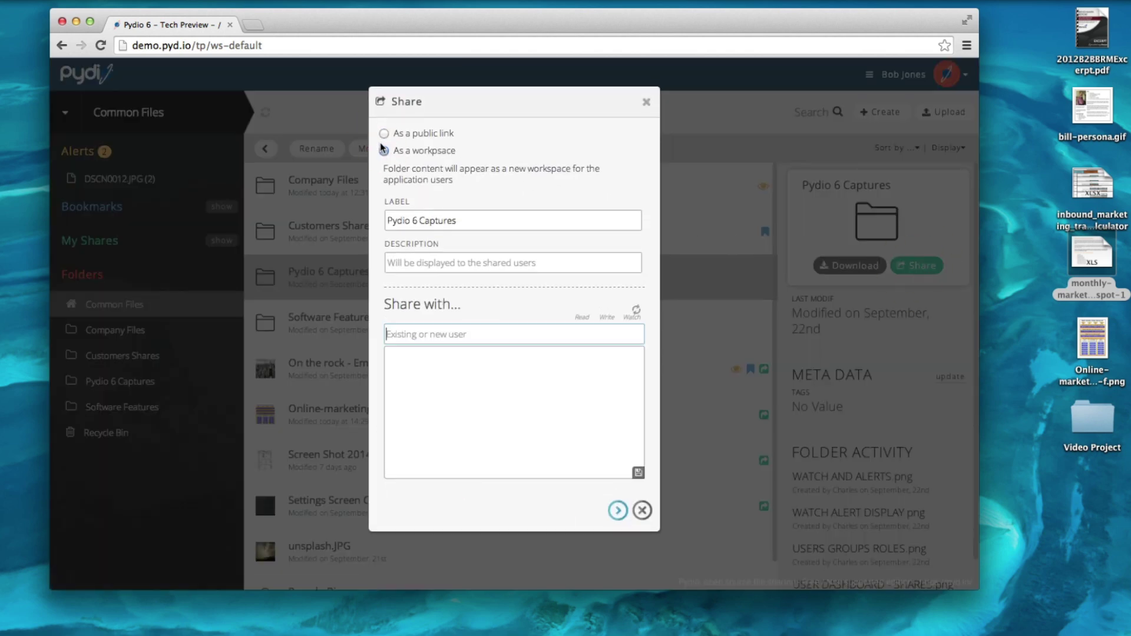
Add an existing user to the workspace share with Write and Watch rights.
{"action": "type", "text": "david"}
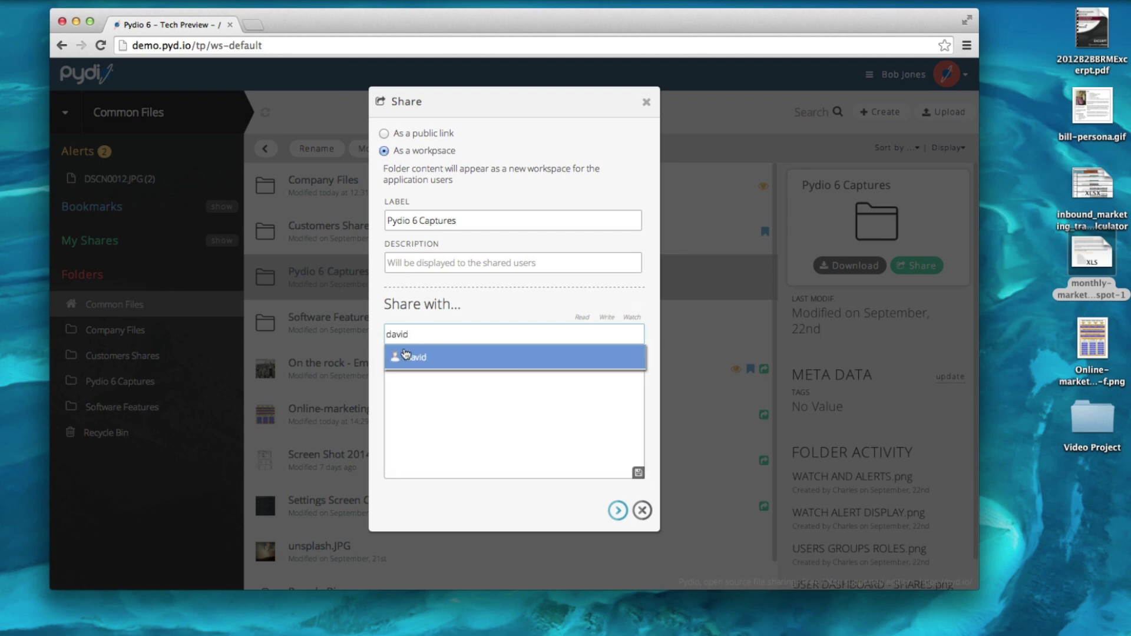
{"action": "left_click", "coordinate": [406, 354]}
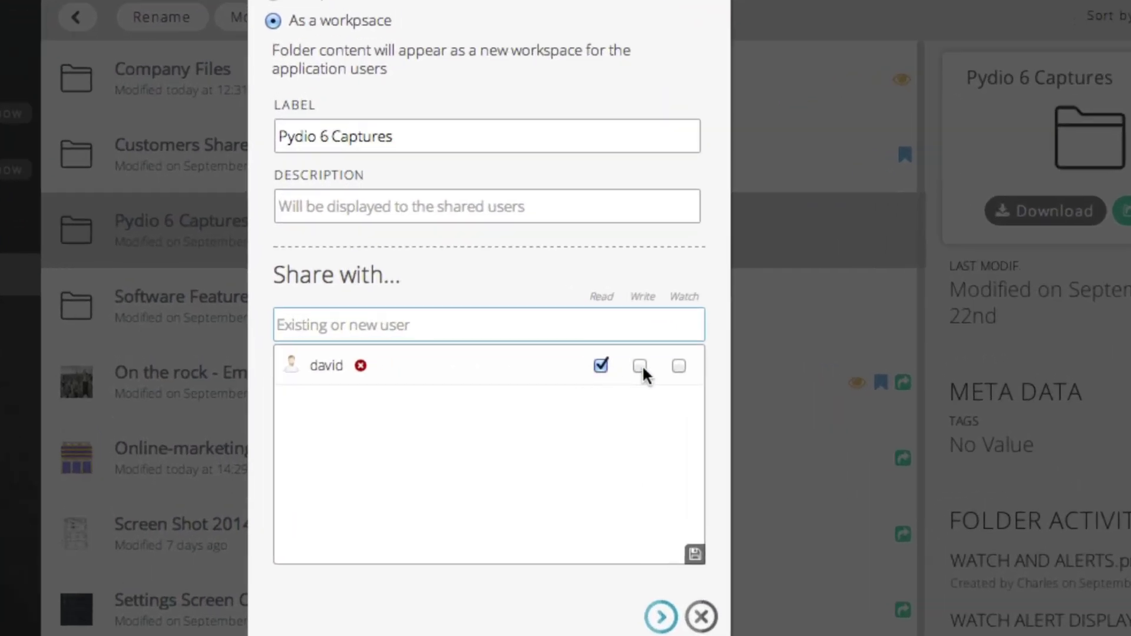
{"action": "left_click", "coordinate": [642, 368]}
{"action": "left_click", "coordinate": [677, 367]}
Begin creating a new share user from a typed e-mail address with a generated password.
{"action": "left_click", "coordinate": [393, 319]}
{"action": "type", "text": "john@exampl"}
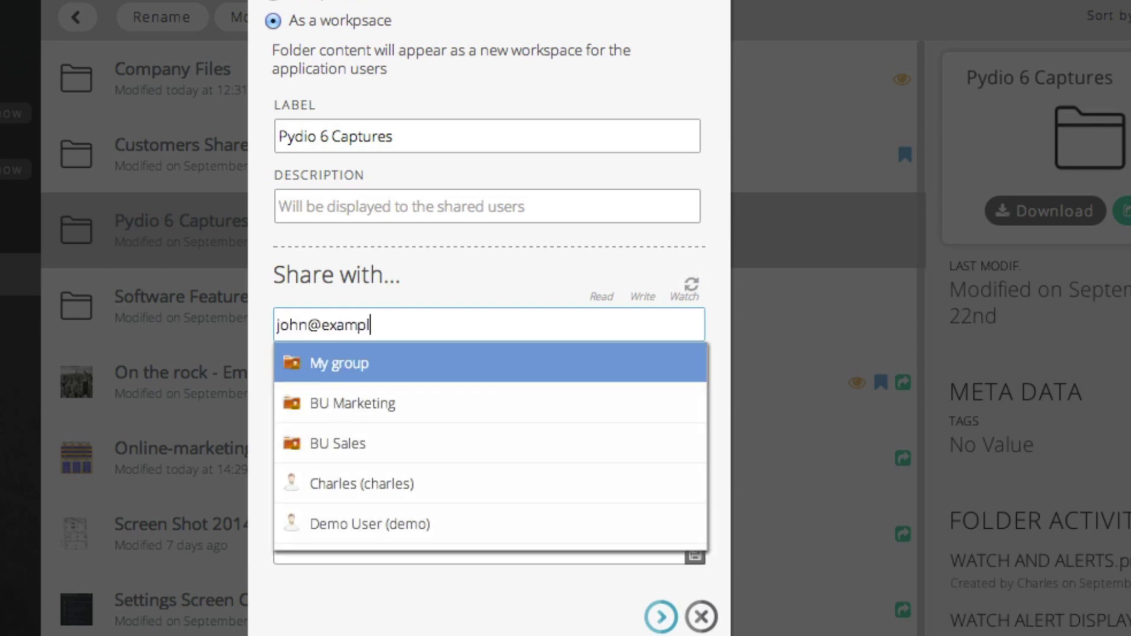
{"action": "type", "text": "e.com"}
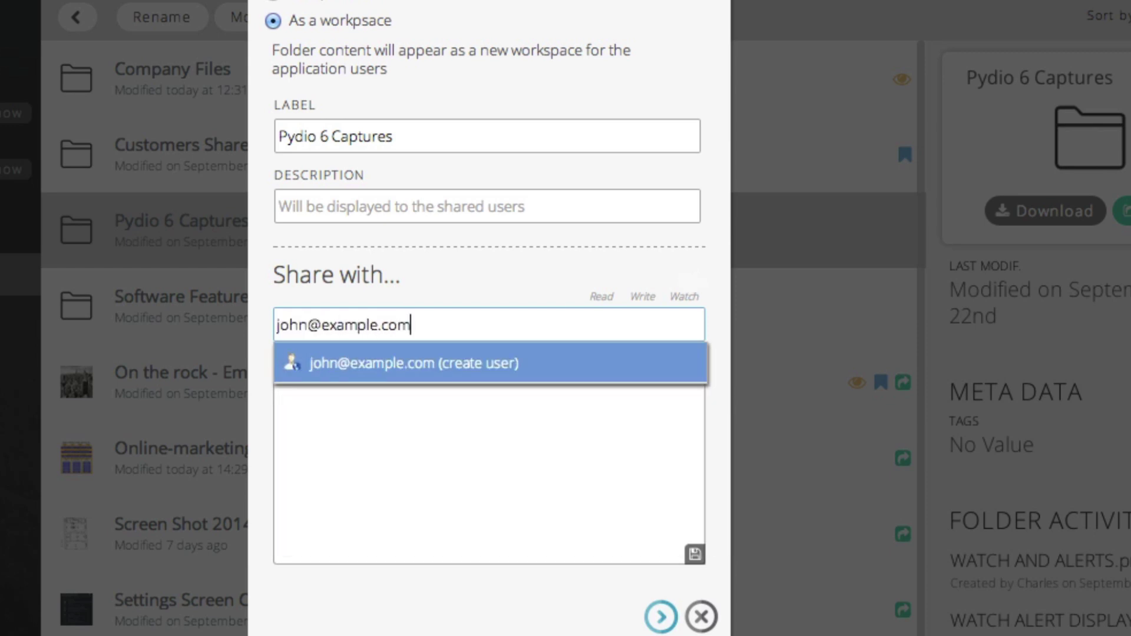
{"action": "left_click", "coordinate": [392, 360]}
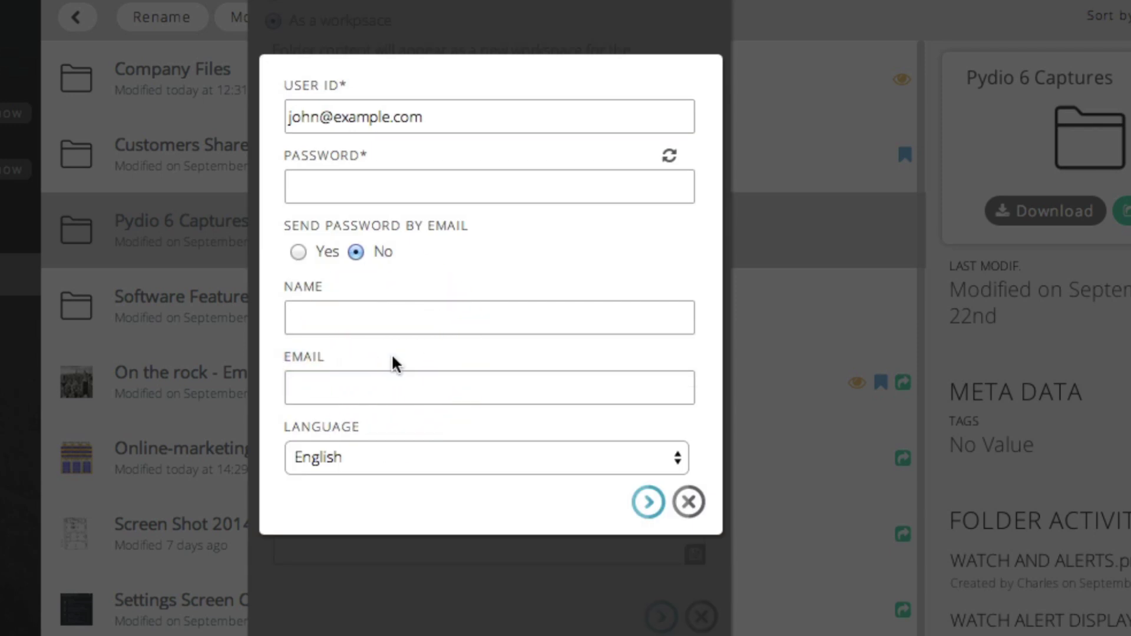
{"action": "left_click", "coordinate": [670, 155]}
Fill in the new user's ID, full display name and e-mail address.
{"action": "left_click", "coordinate": [672, 116]}
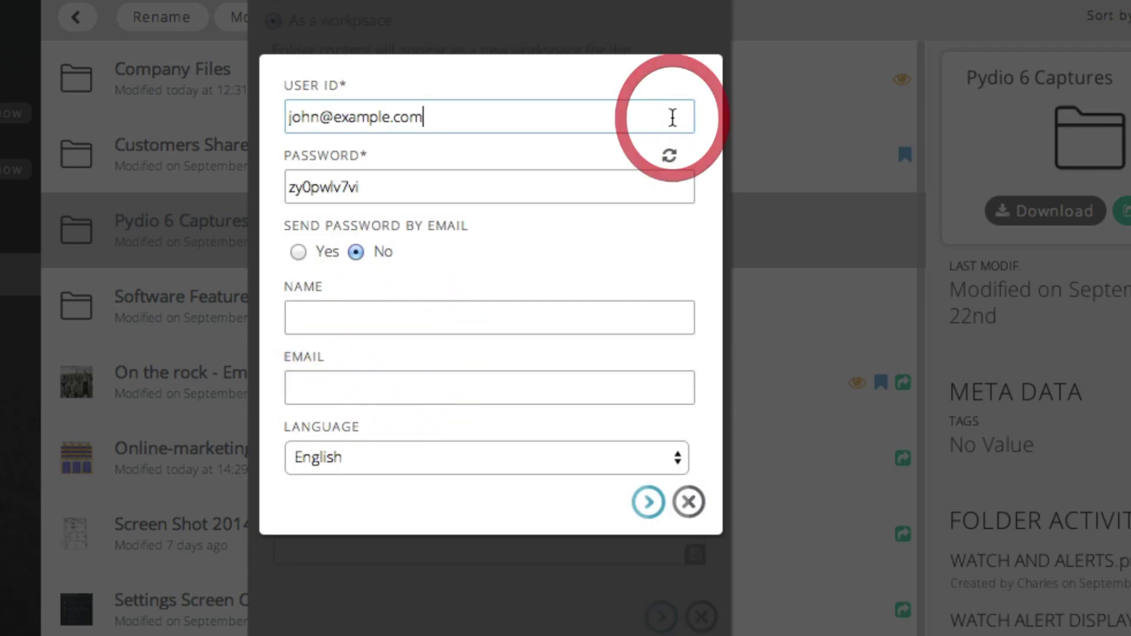
{"action": "key", "text": "ctrl+a"}
{"action": "type", "text": "John"}
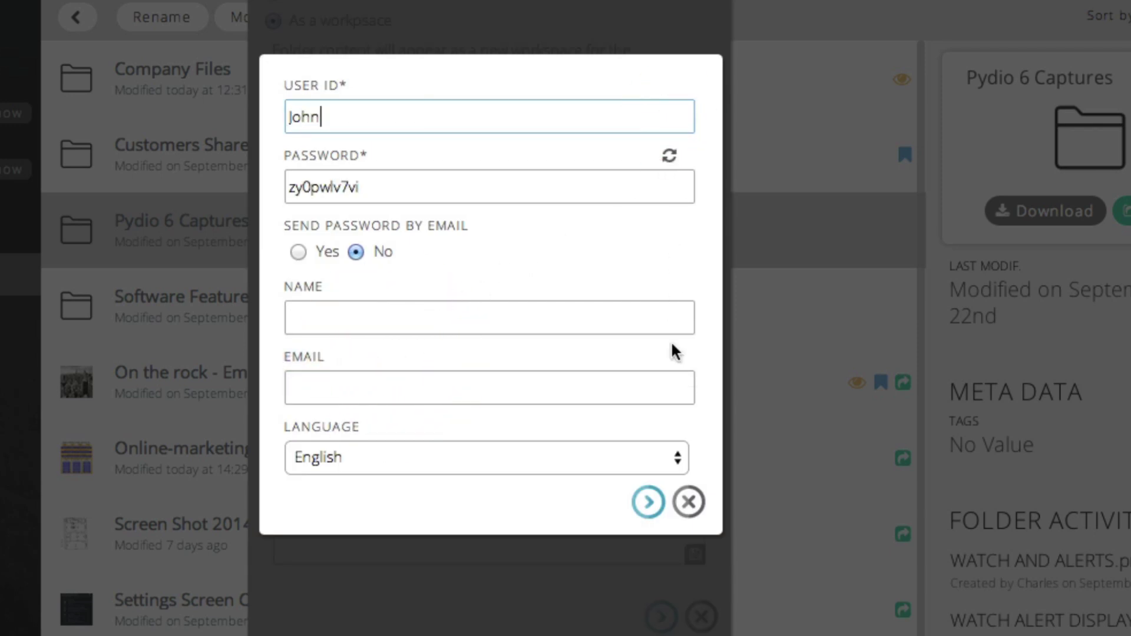
{"action": "left_click", "coordinate": [674, 316]}
{"action": "type", "text": "John Smith"}
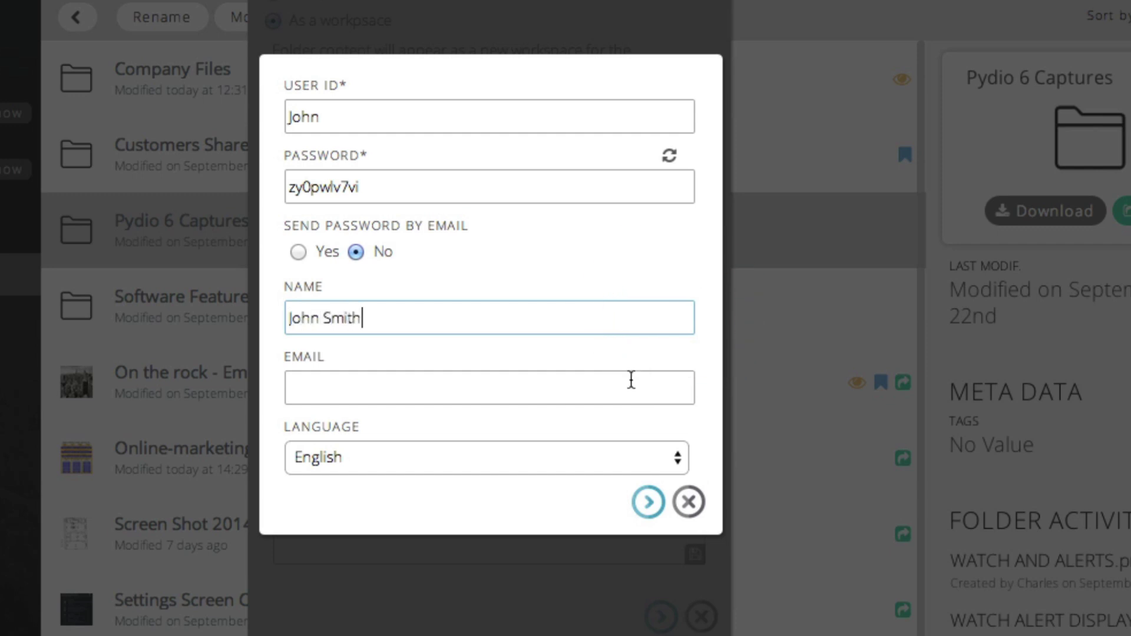
{"action": "left_click", "coordinate": [631, 379]}
{"action": "type", "text": "john@example.com"}
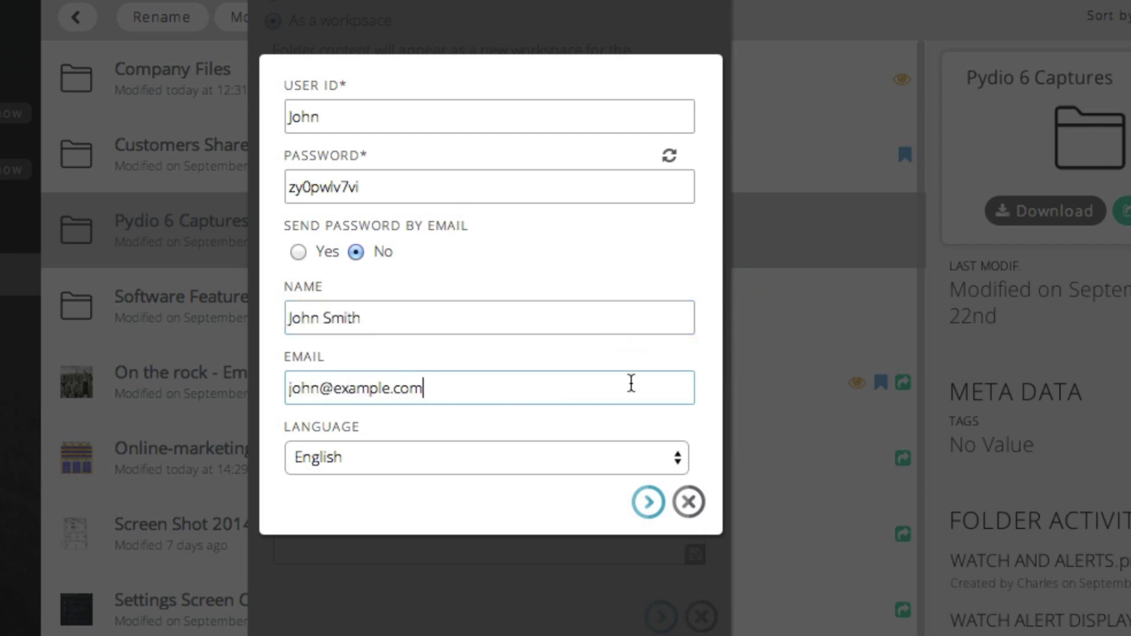
Create the user and give them Write and Watch rights on the share.
{"action": "left_click", "coordinate": [647, 502]}
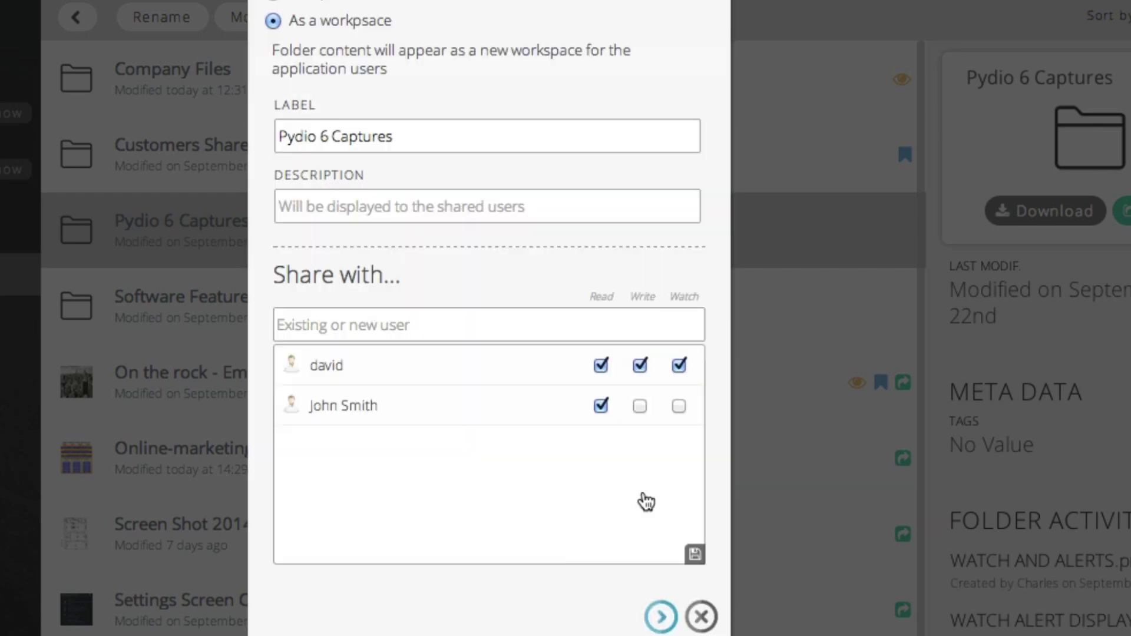
{"action": "left_click", "coordinate": [641, 406]}
{"action": "left_click", "coordinate": [678, 405]}
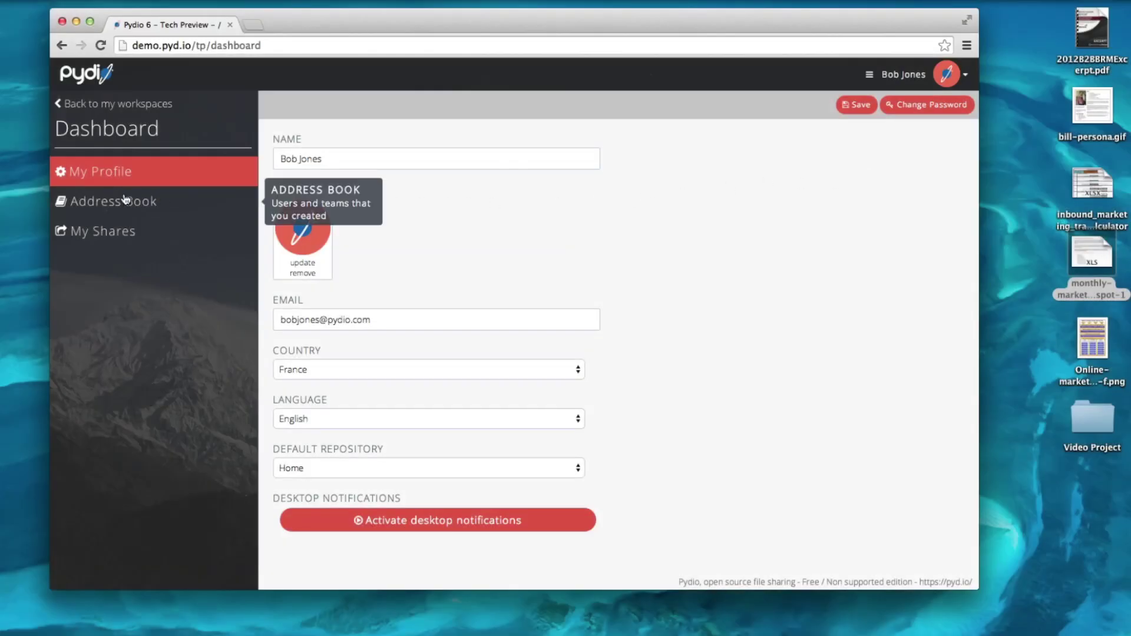
Open the Address Book from the Dashboard sidebar to list the two created users.
{"action": "left_click", "coordinate": [115, 199]}
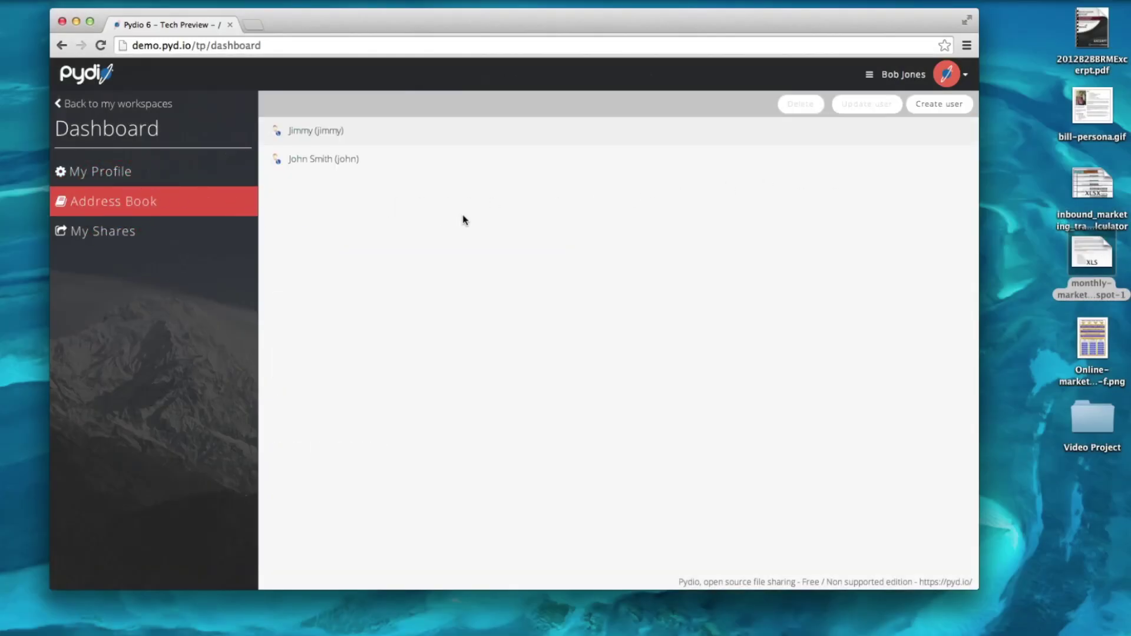